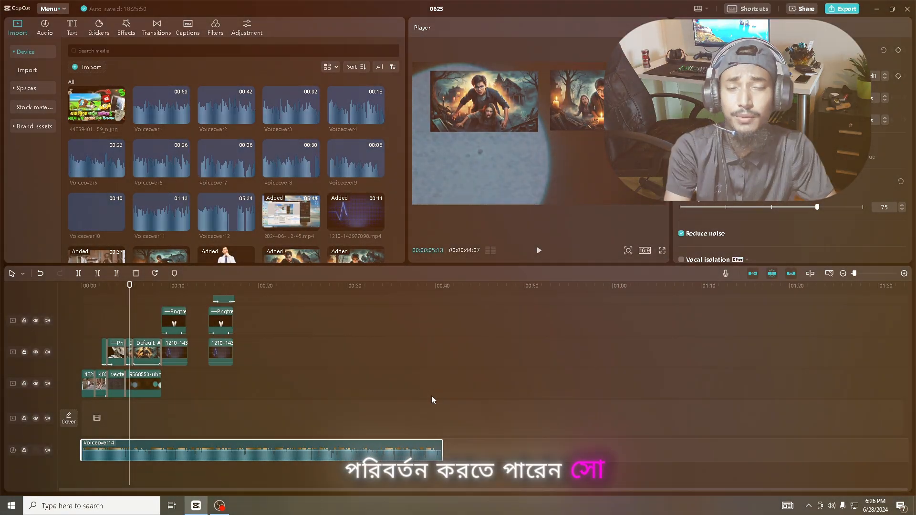
# Generate auto captions from the voiceover with Bengali as the spoken language
pyautogui.click(432, 396)
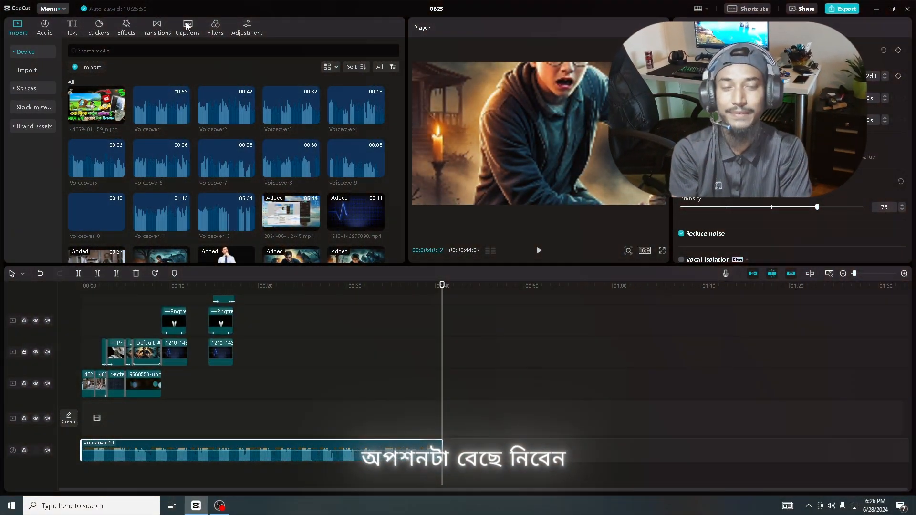
pyautogui.click(186, 25)
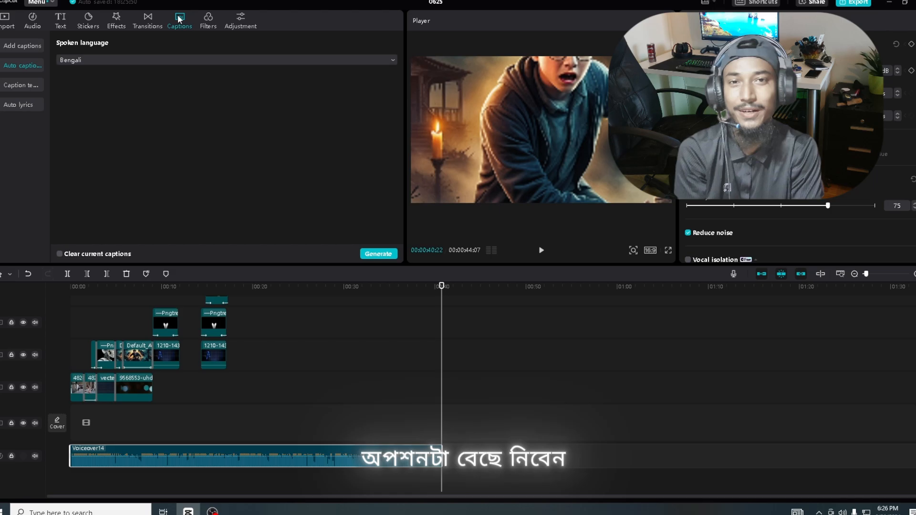
pyautogui.click(85, 42)
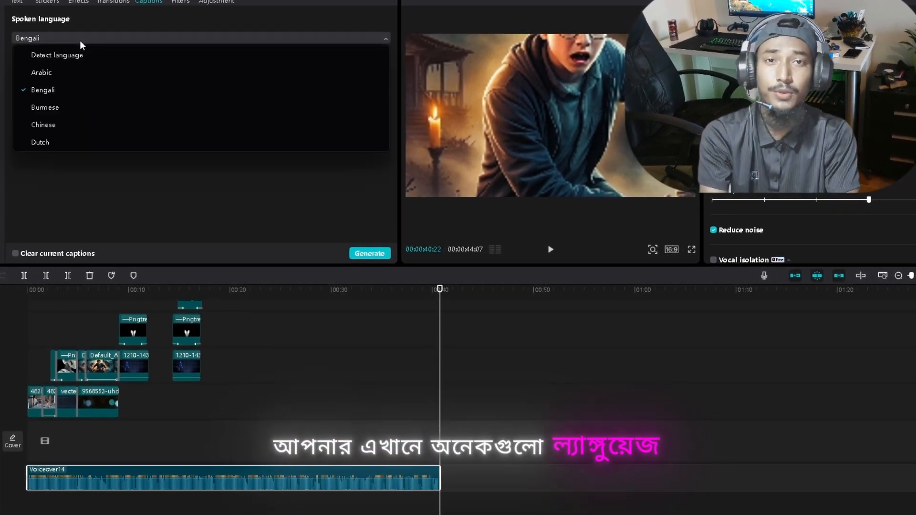
pyautogui.scroll(-5, 67, 96)
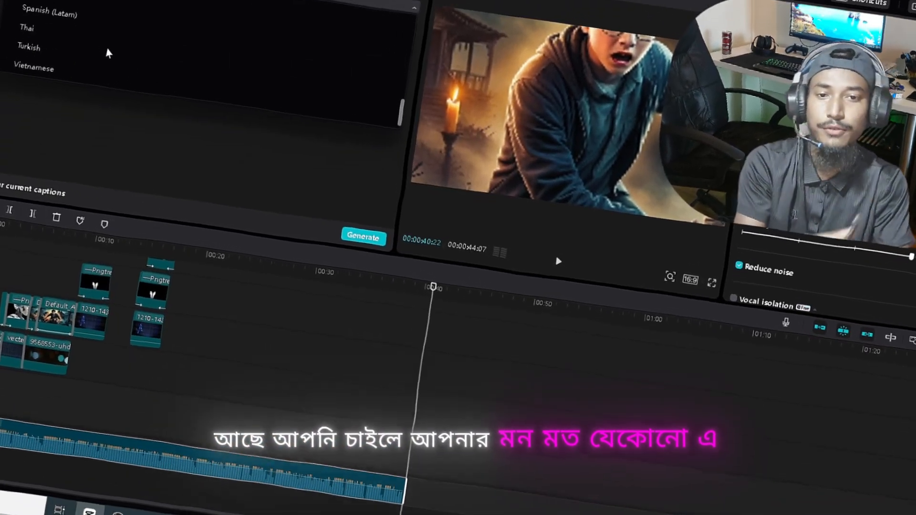
pyautogui.scroll(5, 109, 54)
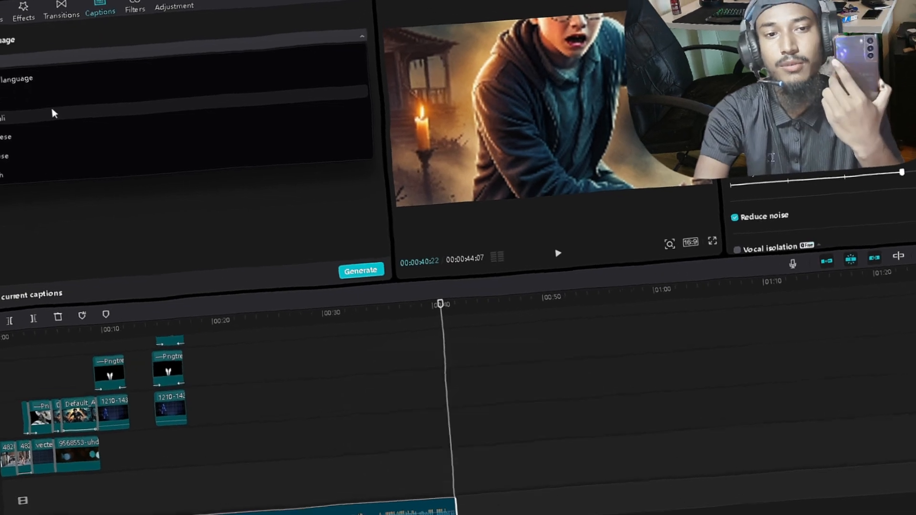
pyautogui.click(44, 137)
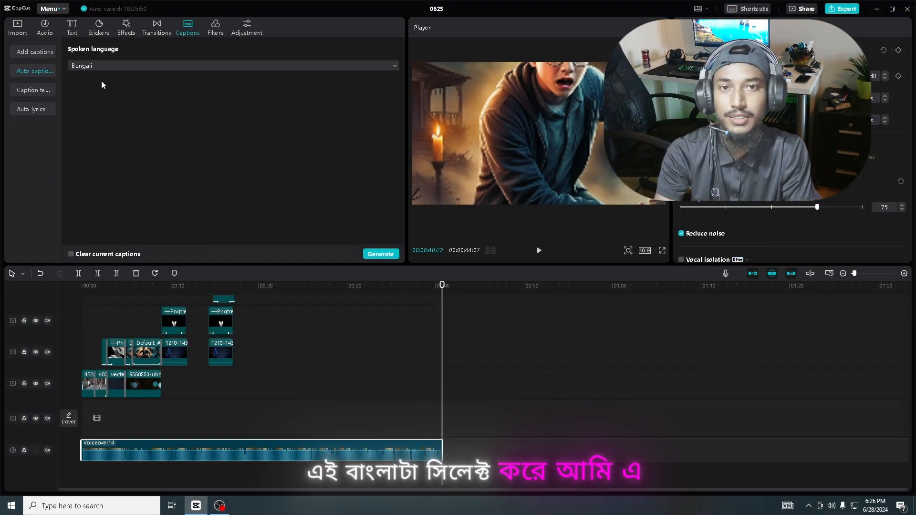
pyautogui.click(371, 255)
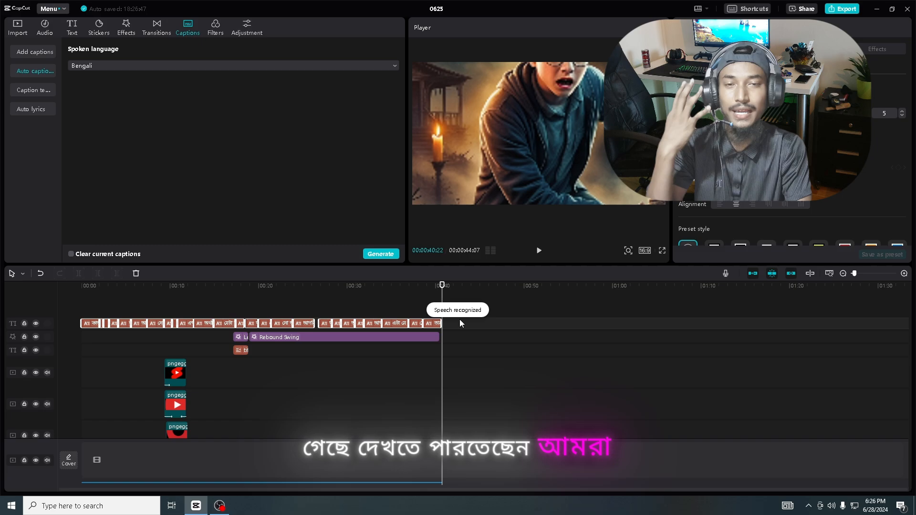
# Move the playhead to the start, select all caption clips and enlarge the caption text in the preview
pyautogui.click(214, 296)
pyautogui.moveTo(213, 296); pyautogui.dragTo(81, 298)
pyautogui.moveTo(443, 315); pyautogui.dragTo(31, 325)
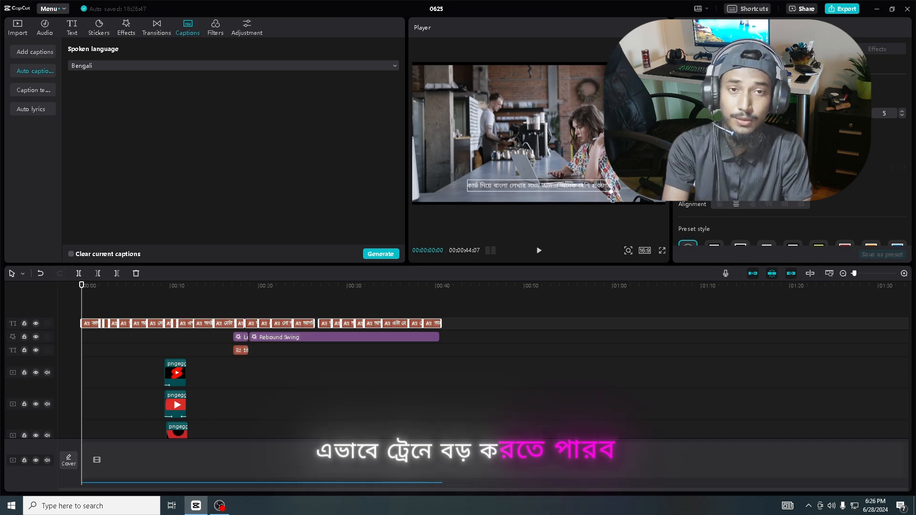
pyautogui.moveTo(611, 199); pyautogui.dragTo(638, 241)
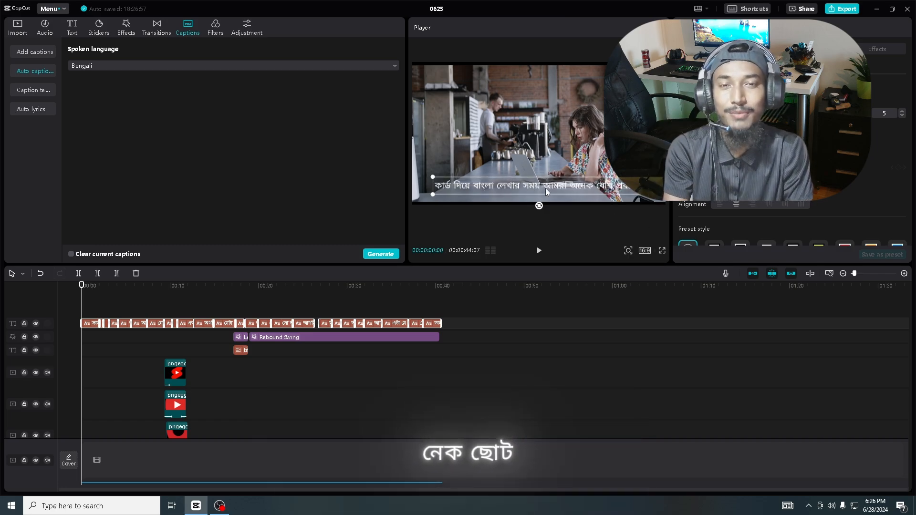
# Change the captions' font to a Bengali system font and scale the text down to fit the frame
pyautogui.click(758, 95)
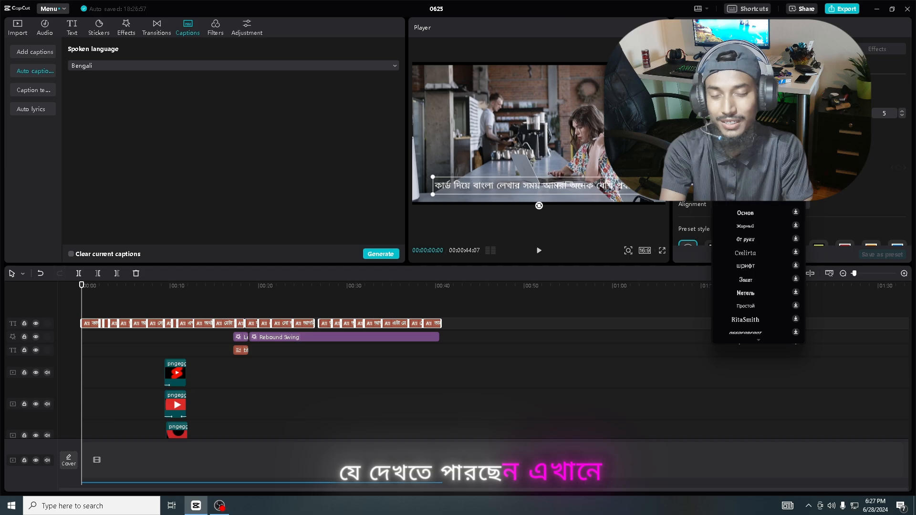
pyautogui.scroll(-15, 796, 300)
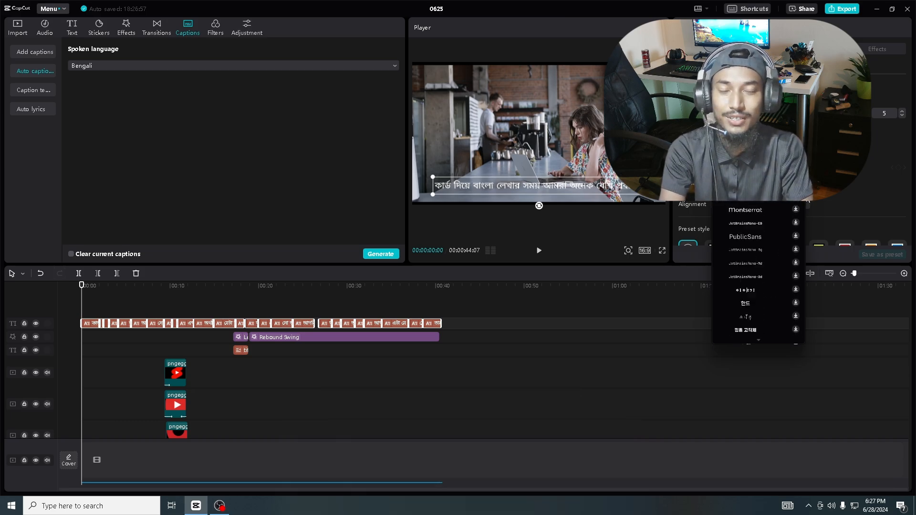
pyautogui.scroll(-3, 796, 305)
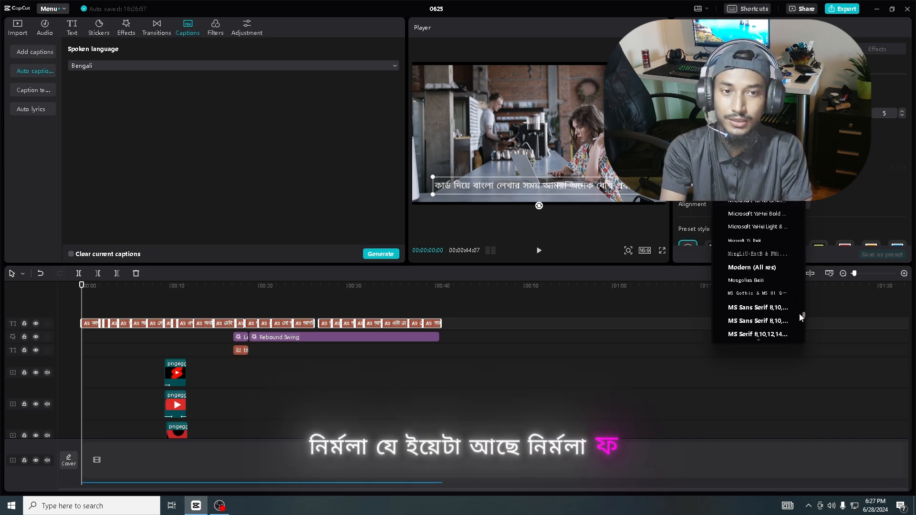
pyautogui.scroll(8, 800, 296)
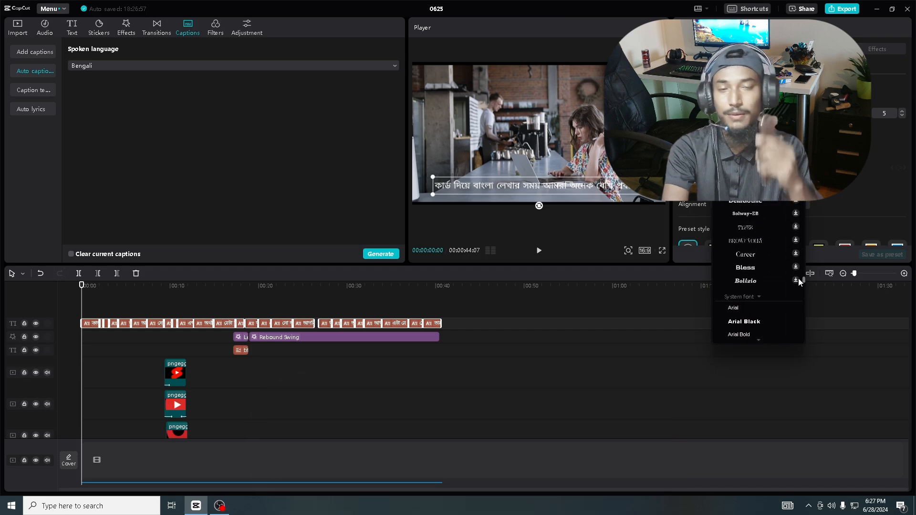
pyautogui.moveTo(801, 285); pyautogui.dragTo(801, 301)
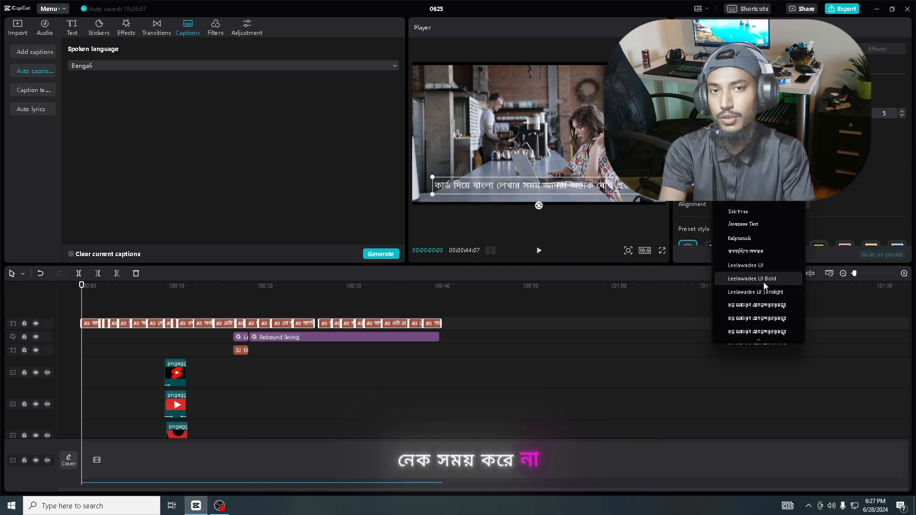
pyautogui.scroll(-10, 802, 268)
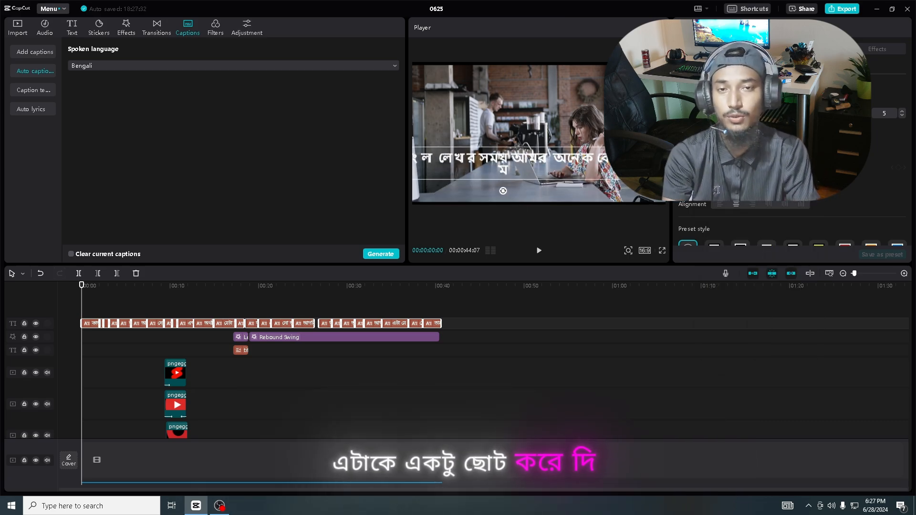
pyautogui.moveTo(664, 179); pyautogui.dragTo(632, 203)
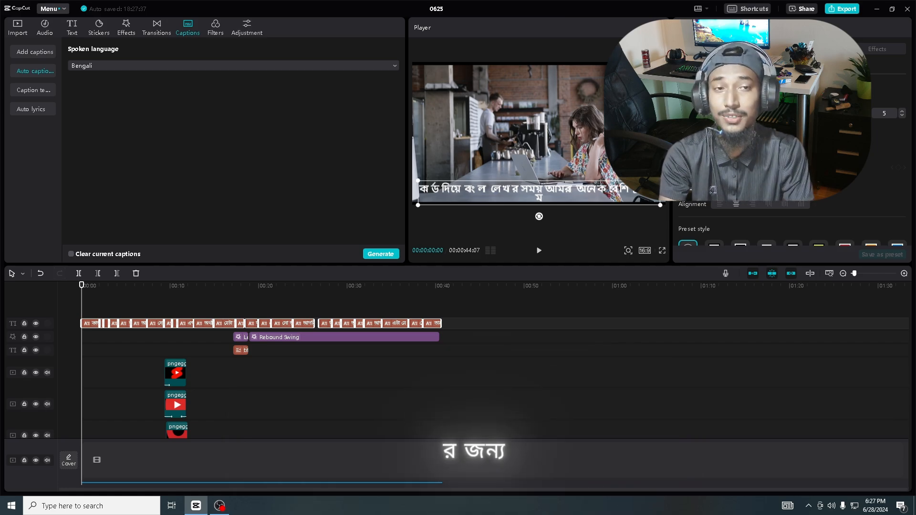
# Try a white animated caption template on all captions, preview the opening seconds and clear the template
pyautogui.click(764, 49)
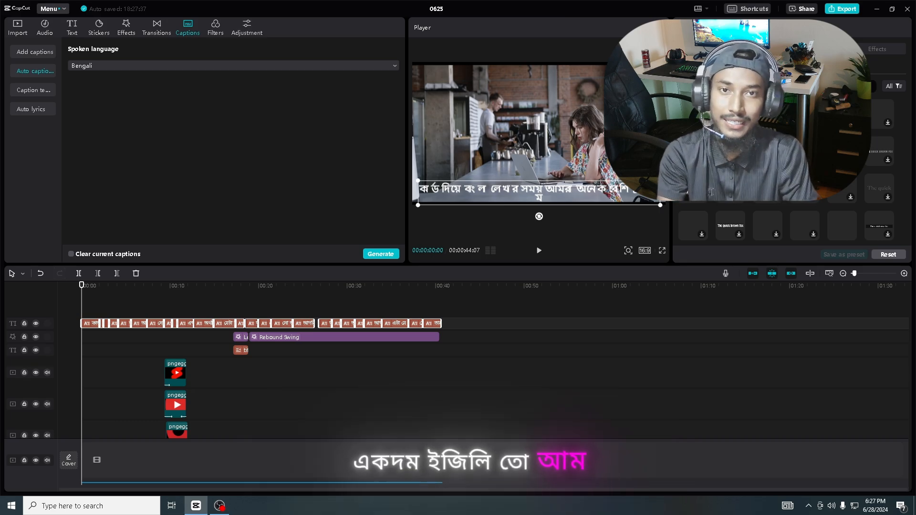
pyautogui.click(730, 114)
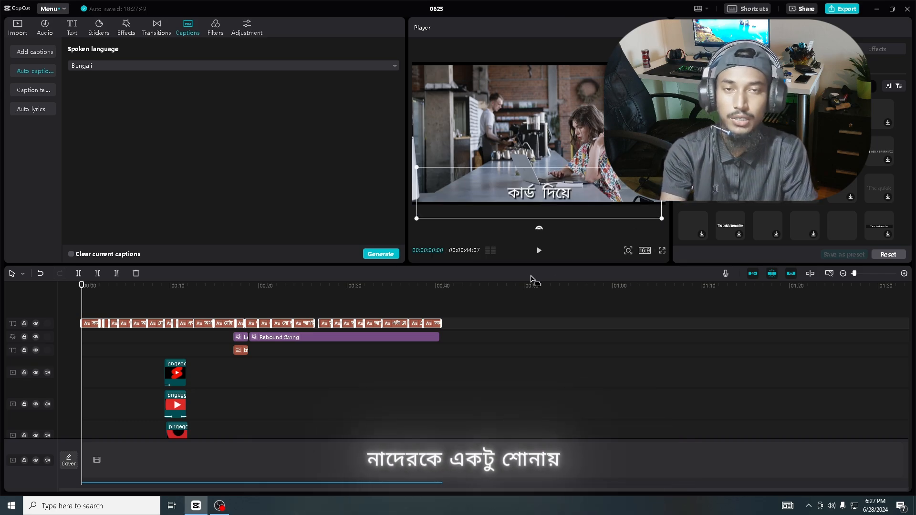
pyautogui.click(539, 251)
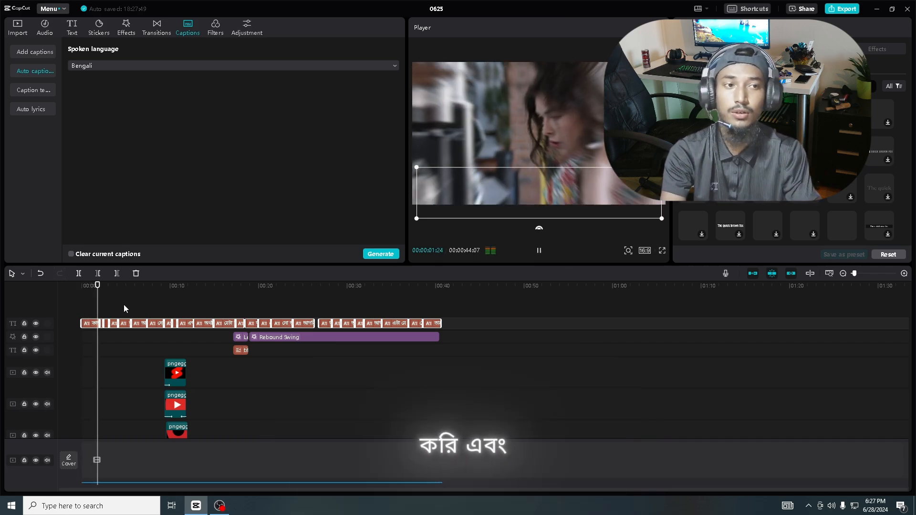
pyautogui.click(103, 286)
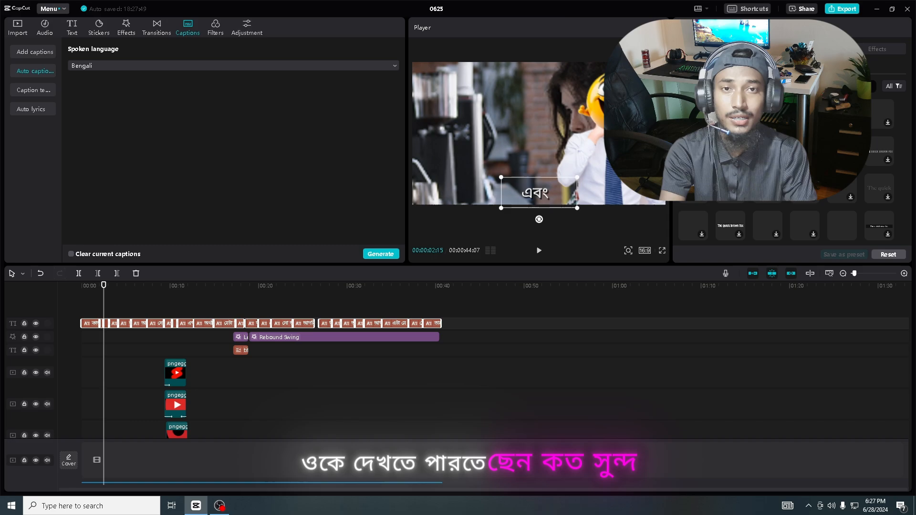
pyautogui.scroll(-4, 719, 191)
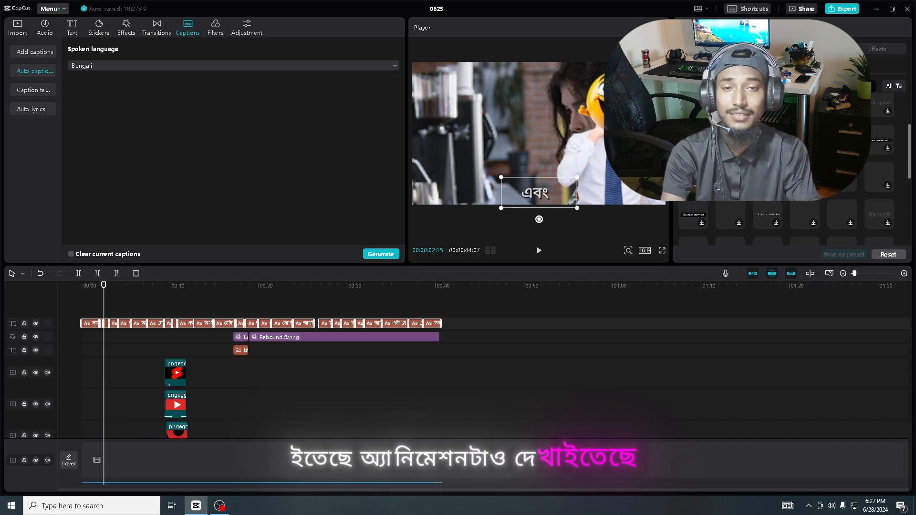
pyautogui.scroll(1, 712, 187)
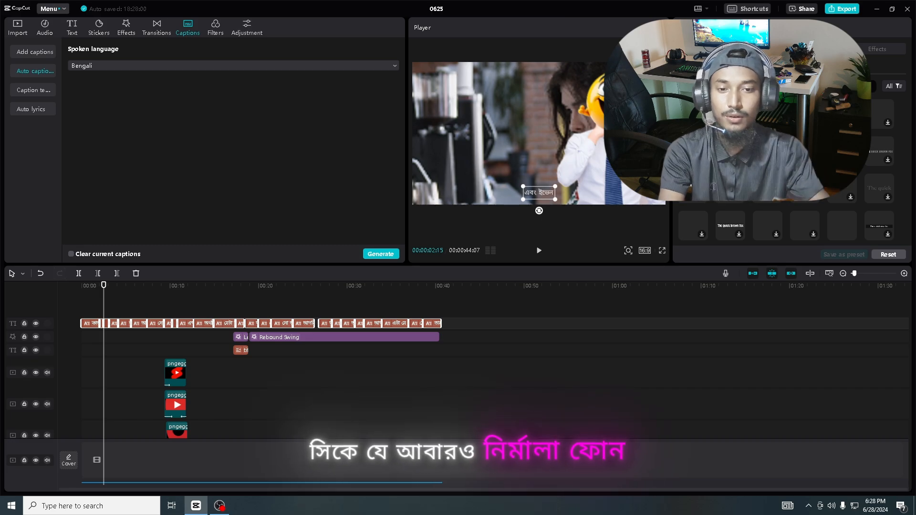
# Set a bold Bengali font for all selected captions in their basic text settings
pyautogui.click(706, 49)
pyautogui.click(763, 94)
pyautogui.click(744, 144)
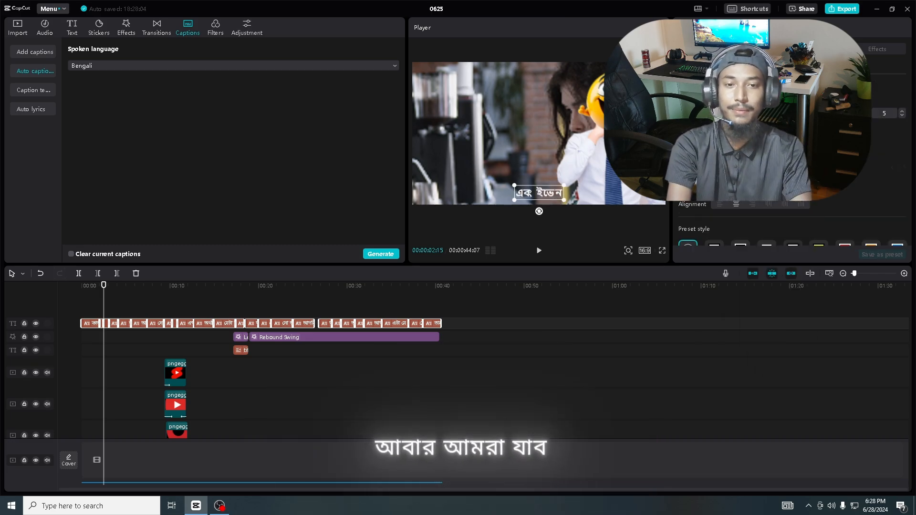
# Try the purple-box and orange-glow caption templates on the selected captions and preview them in playback
pyautogui.click(764, 49)
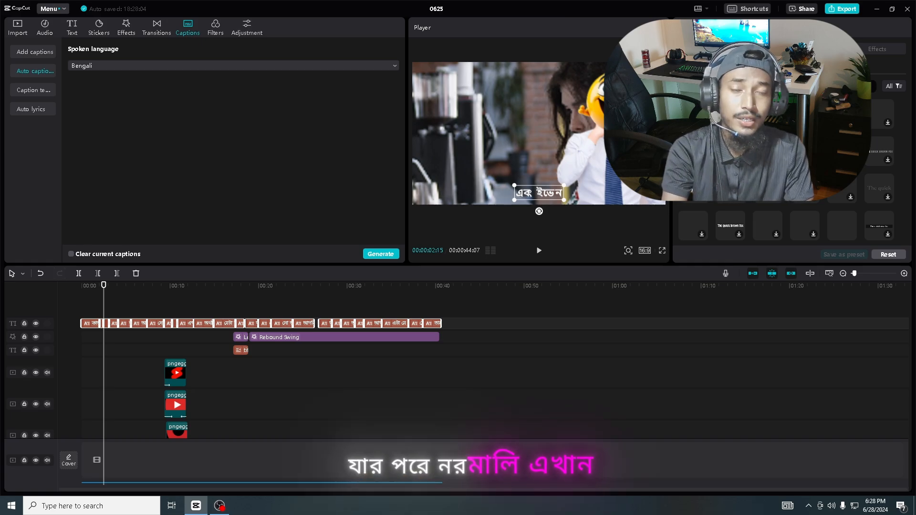
pyautogui.scroll(-1, 737, 210)
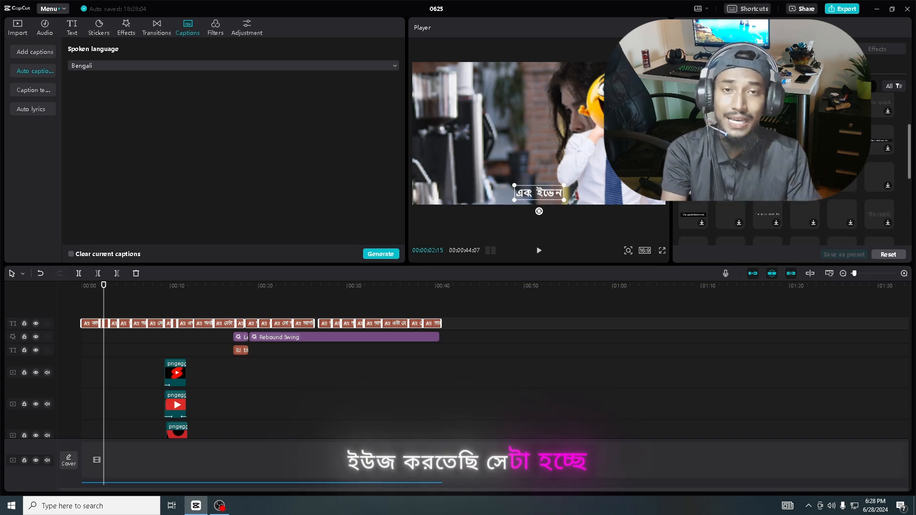
pyautogui.scroll(-2, 787, 190)
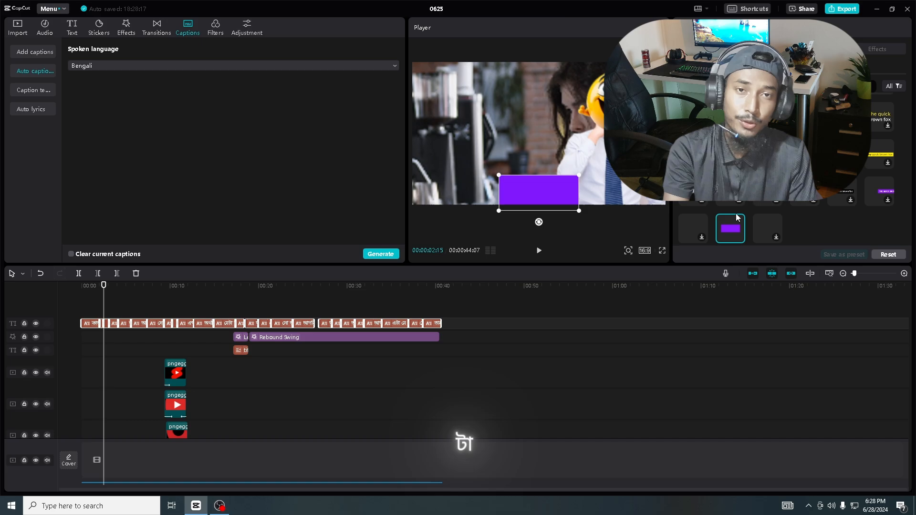
pyautogui.click(538, 252)
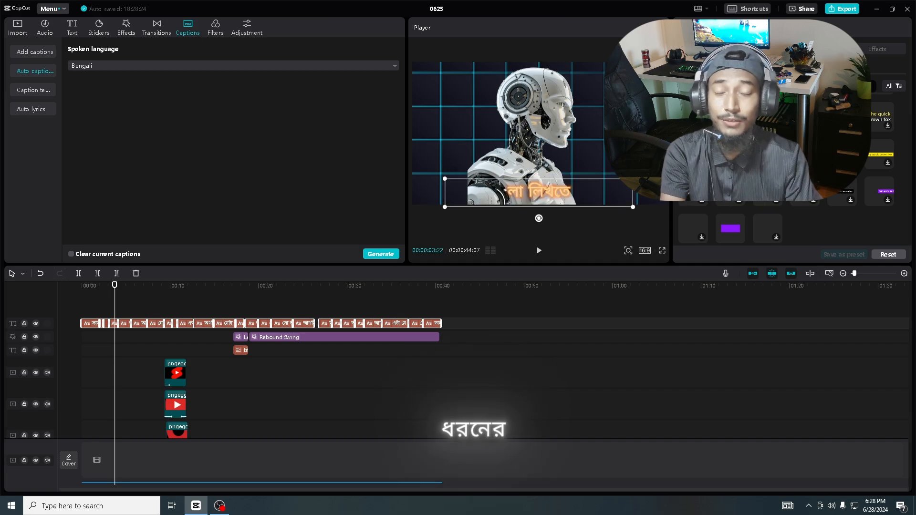
# Try the pink-glow caption template, and apply the plain white template beside it to all captions
pyautogui.scroll(3, 786, 191)
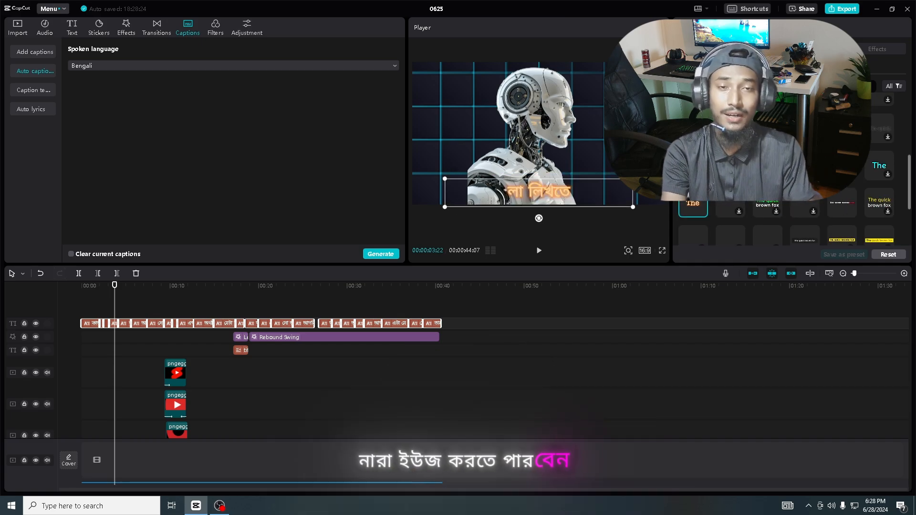
pyautogui.scroll(4, 787, 190)
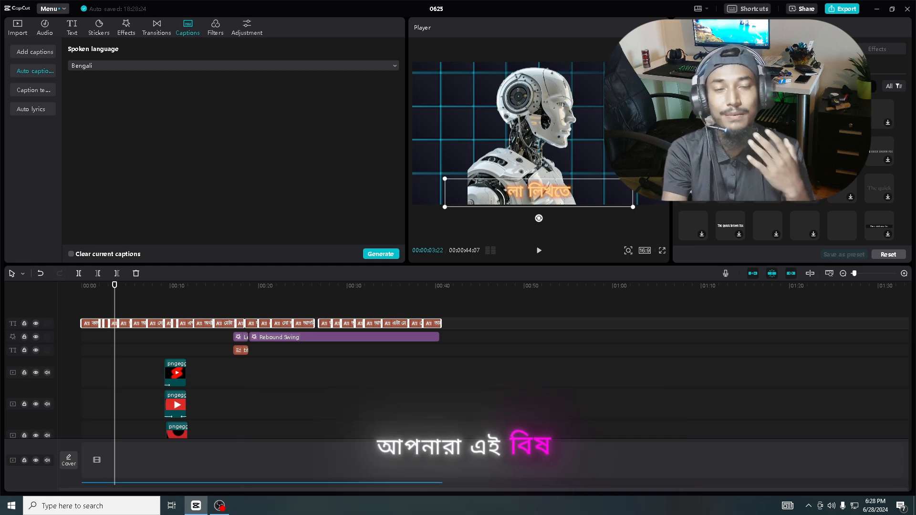
pyautogui.click(729, 189)
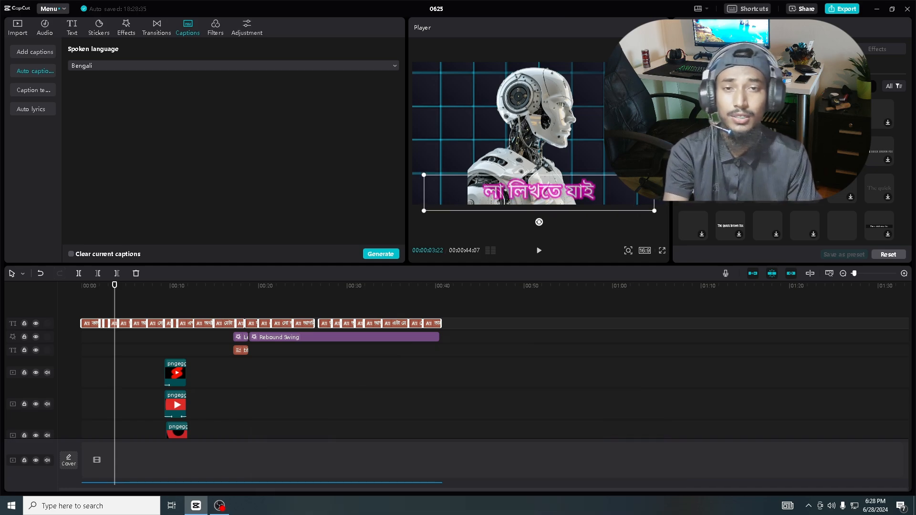
pyautogui.click(767, 189)
# Preview the COLIN caption template from the Trending category
pyautogui.click(34, 89)
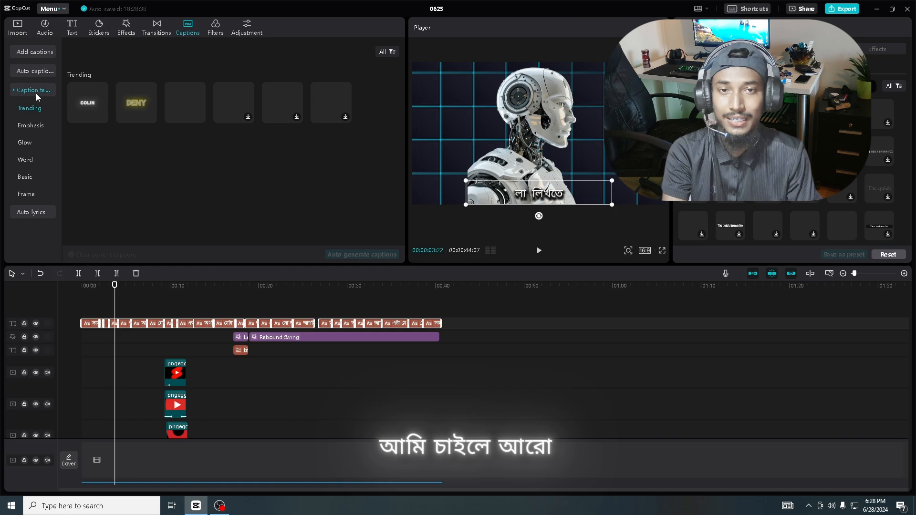
pyautogui.moveTo(96, 108)
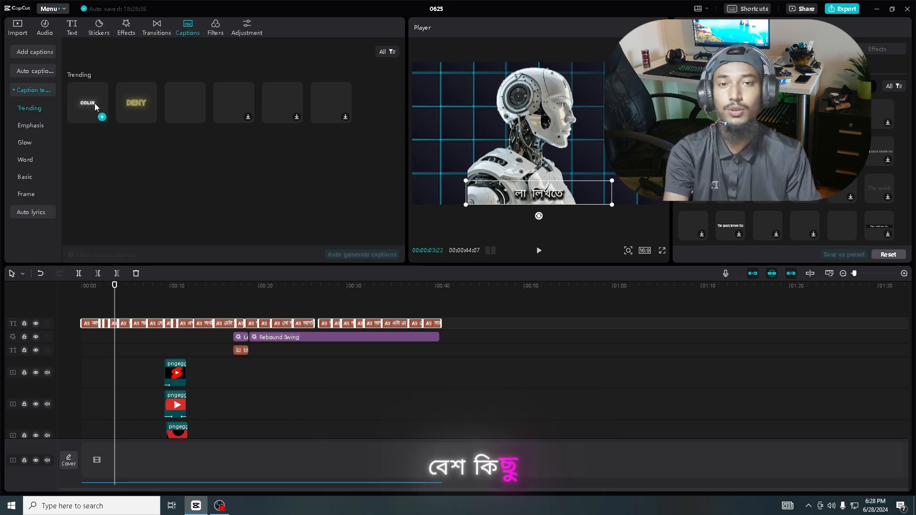
pyautogui.click(89, 104)
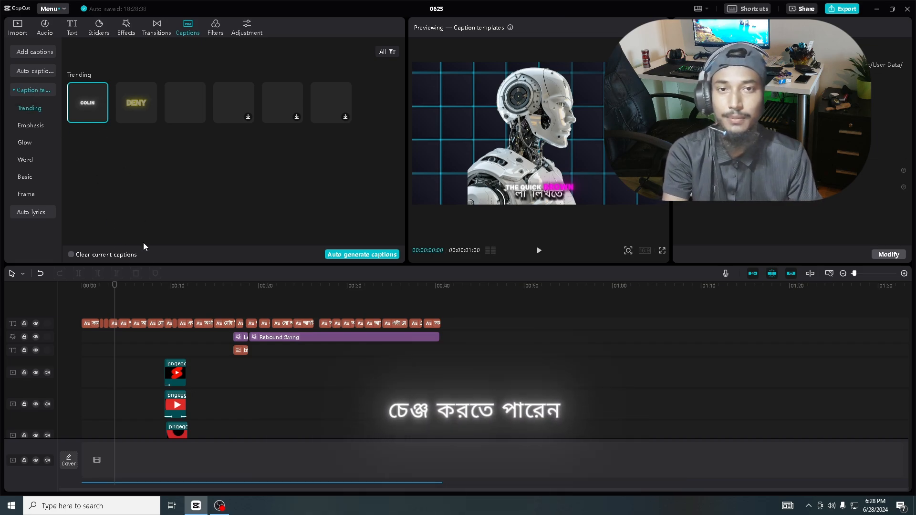
# Return the playhead to the start of the timeline and select all caption clips
pyautogui.click(114, 303)
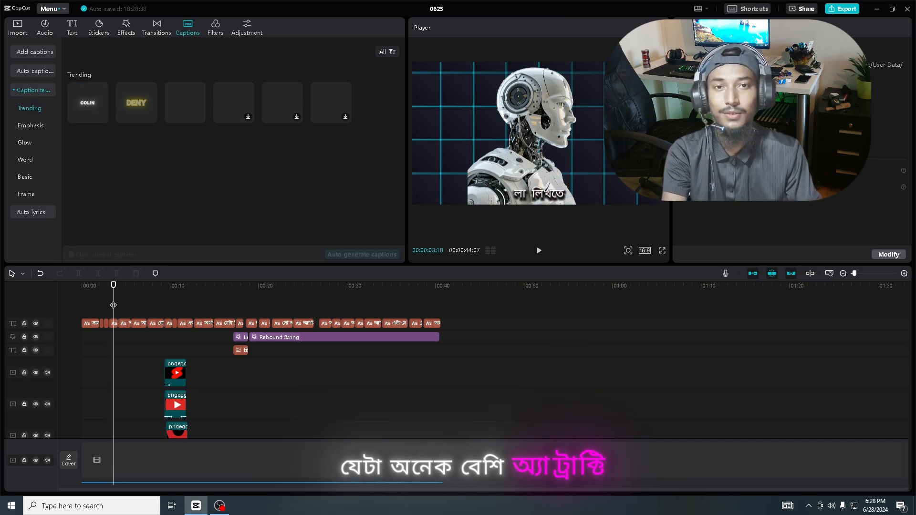
pyautogui.click(66, 308)
pyautogui.moveTo(444, 322); pyautogui.dragTo(59, 312)
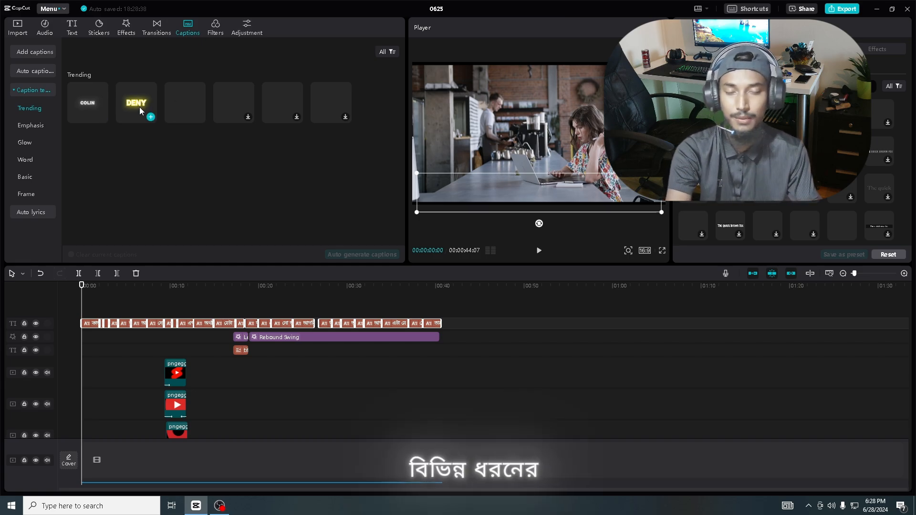
# Look through the Glow, Word, Basic and Frame categories of caption templates
pyautogui.click(29, 143)
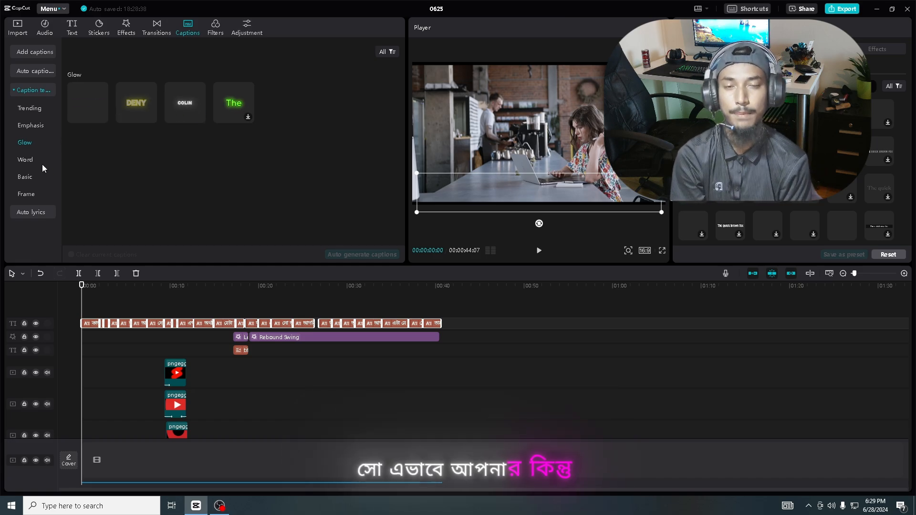
pyautogui.click(26, 161)
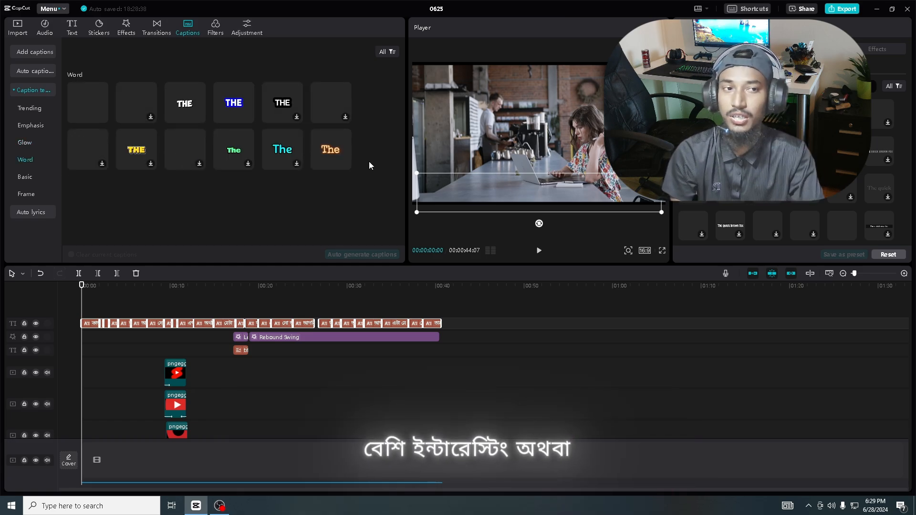
pyautogui.click(26, 177)
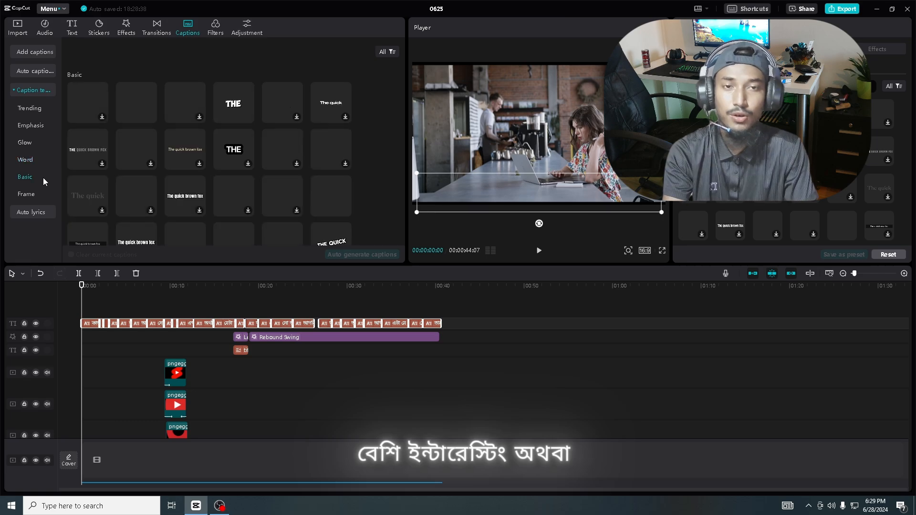
pyautogui.click(28, 195)
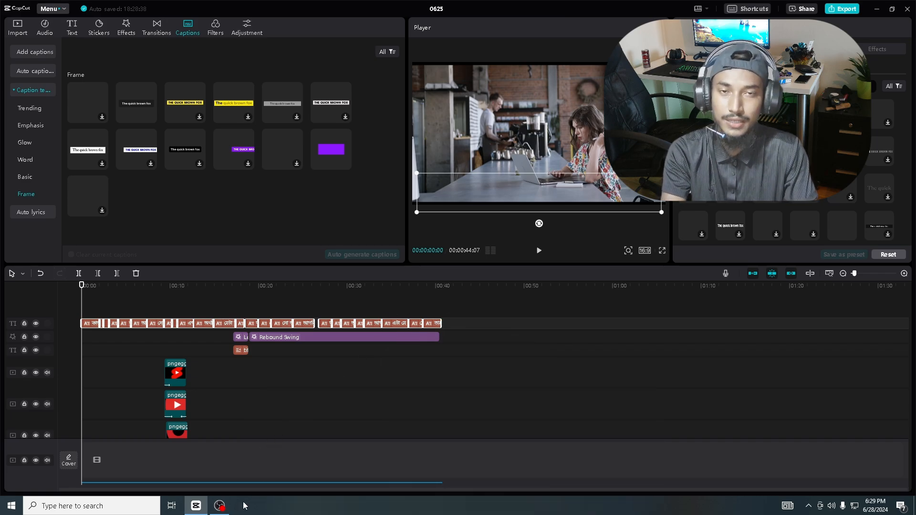
pyautogui.click(219, 506)
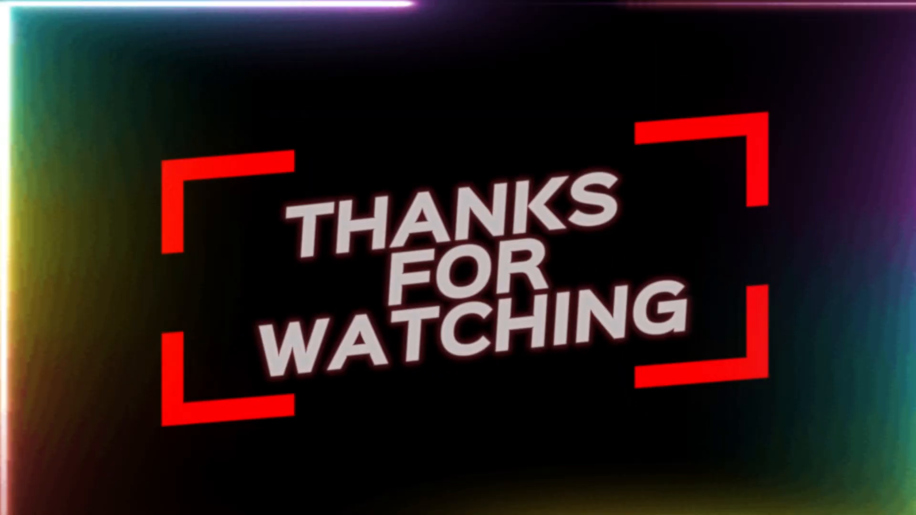